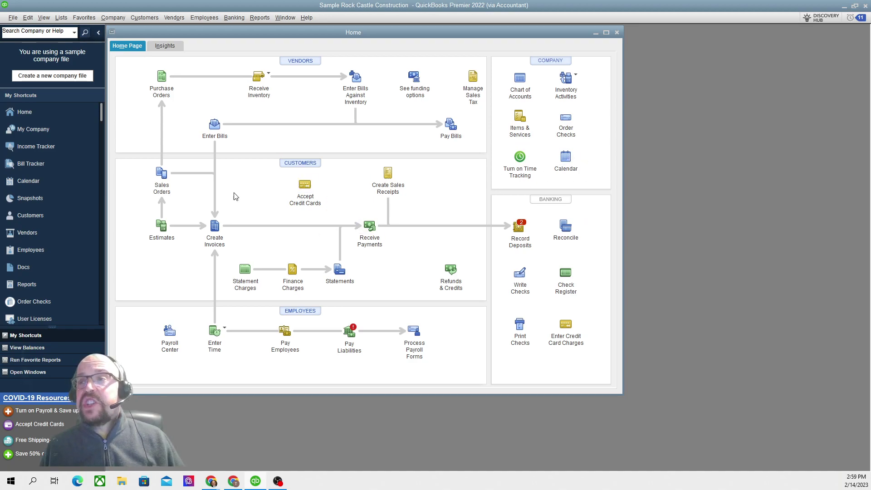
- Look up the Accountant's Copy option for sending the company file
click(13, 18)
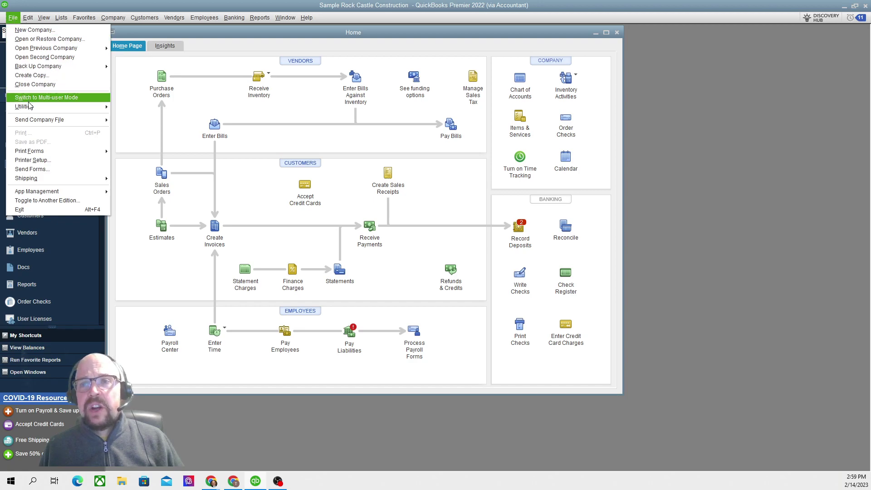
mouse_move(32, 121)
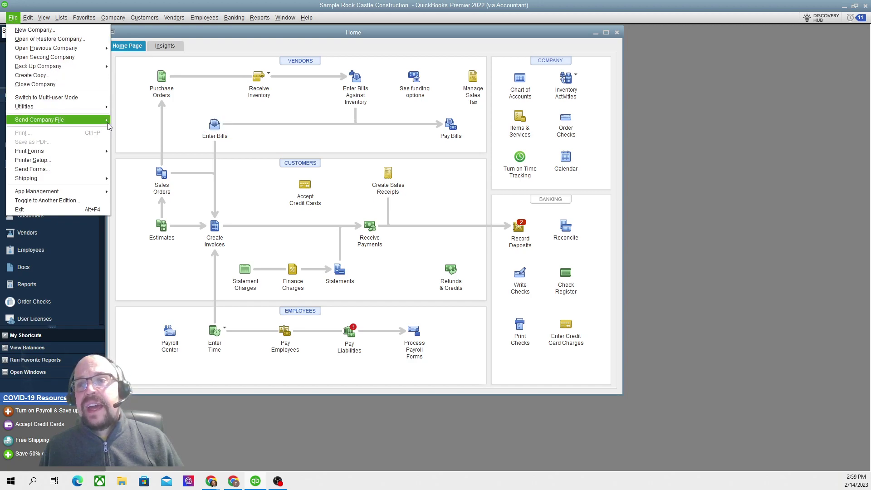
mouse_move(125, 122)
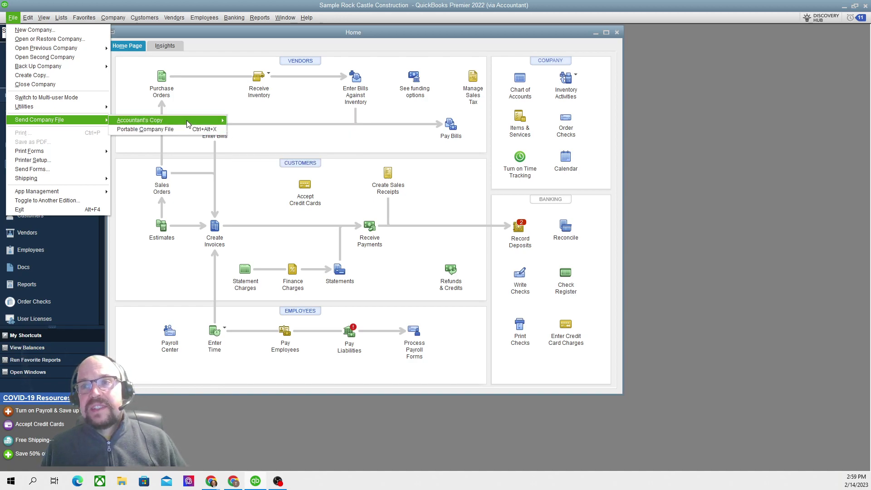
mouse_move(204, 121)
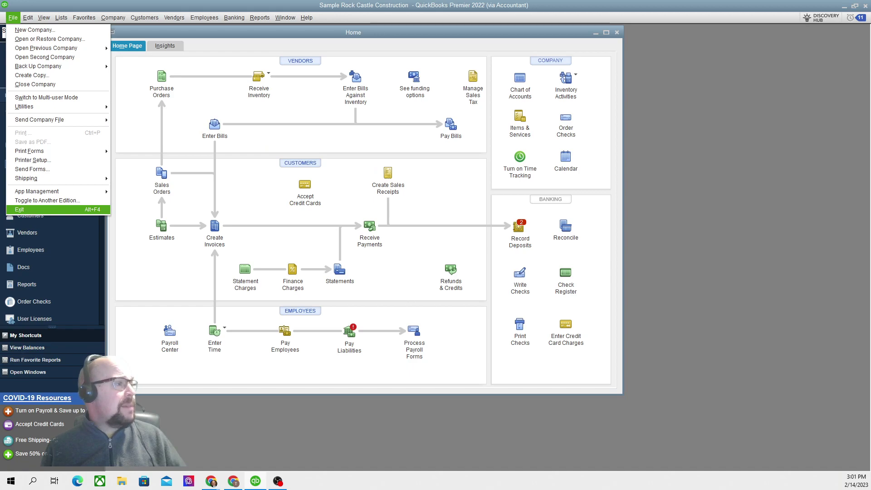
key(Escape)
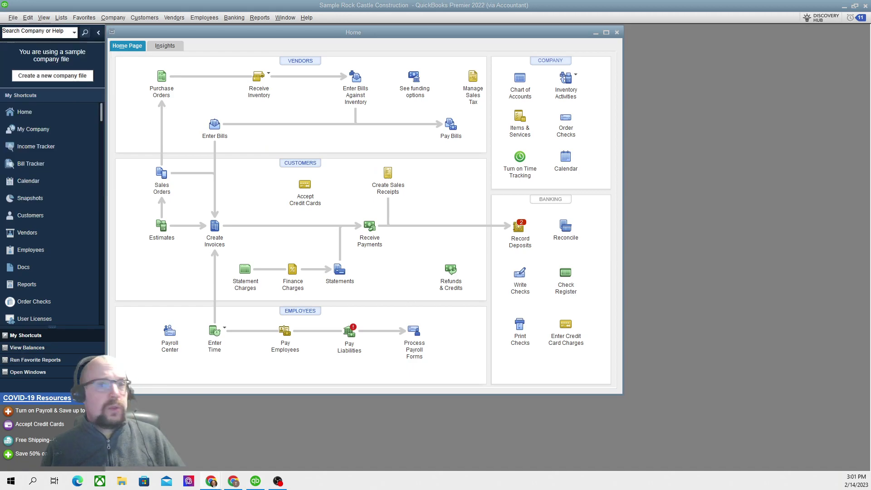
- Switch to QuickBooks Online in the browser, maximize its window and open the Get things done workspace
key(alt+Tab)
drag(205, 162, 295, 61)
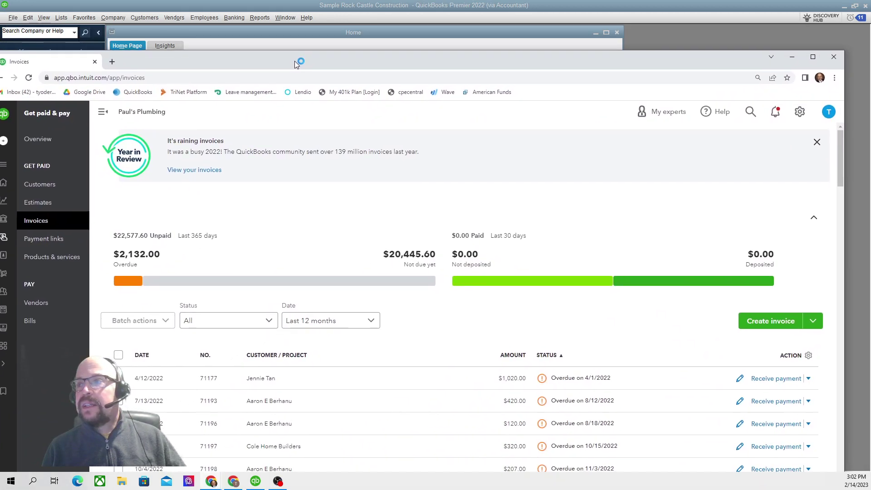
click(813, 57)
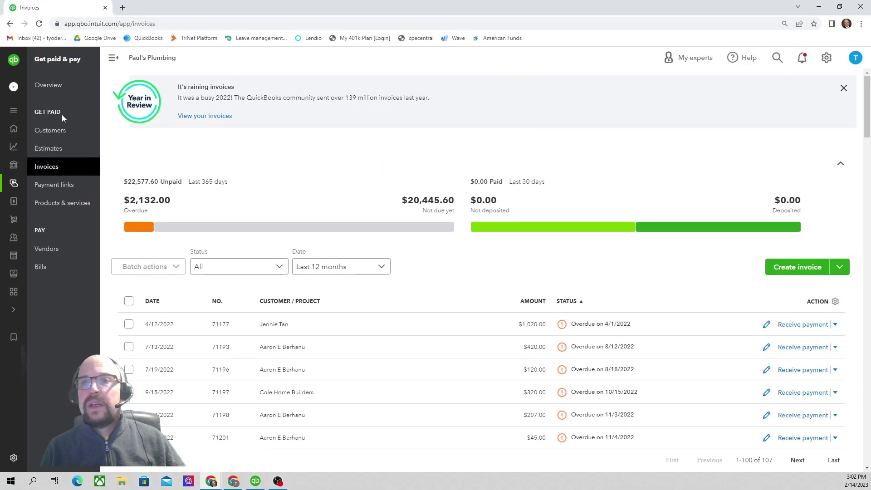
click(29, 129)
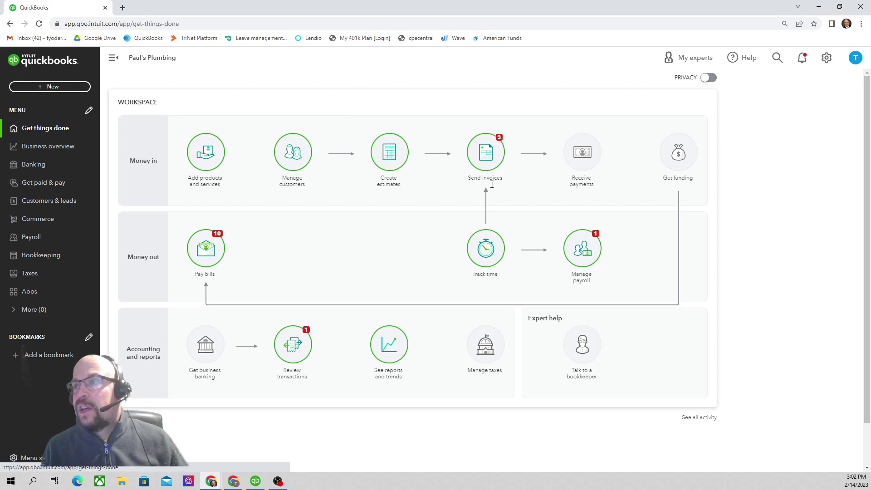
- Open the accounting firms section of user management and view the accountant's email invitation field
click(821, 57)
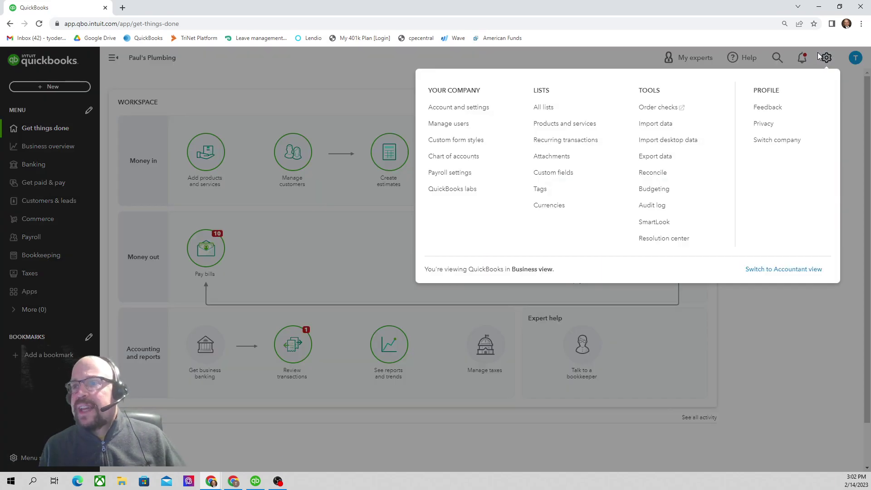
click(441, 124)
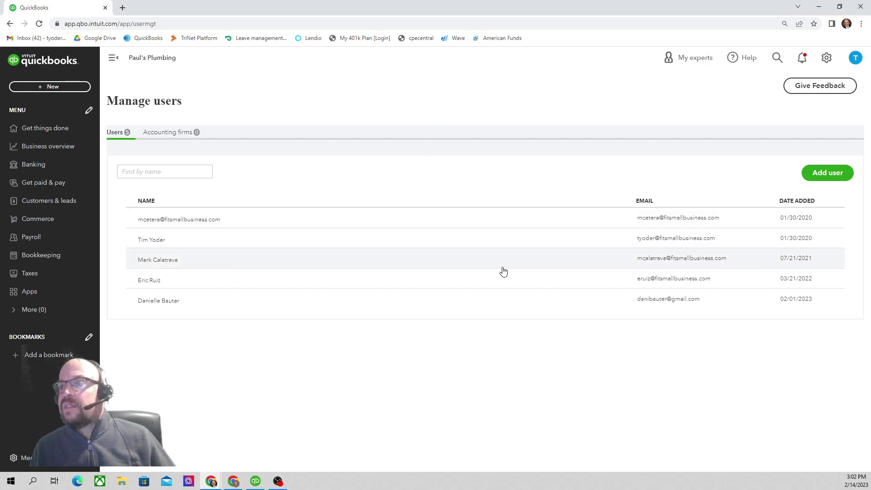
click(172, 132)
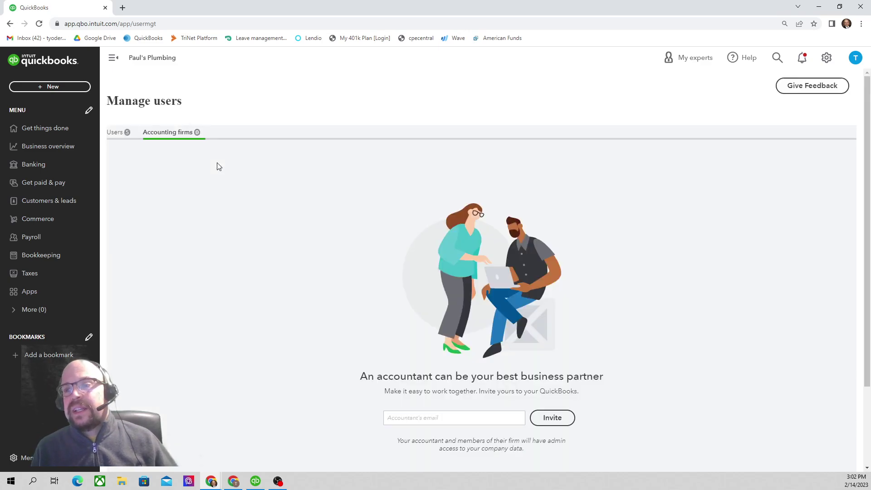
click(420, 422)
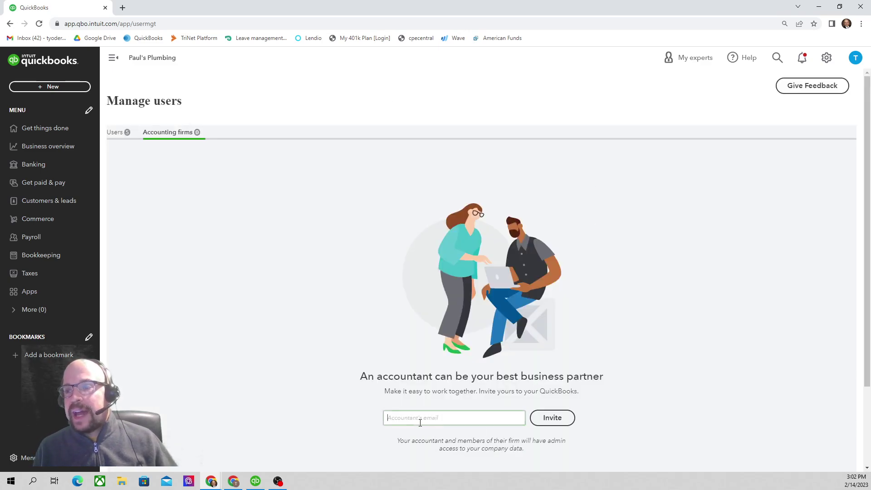
scroll(499, 372, down, 3)
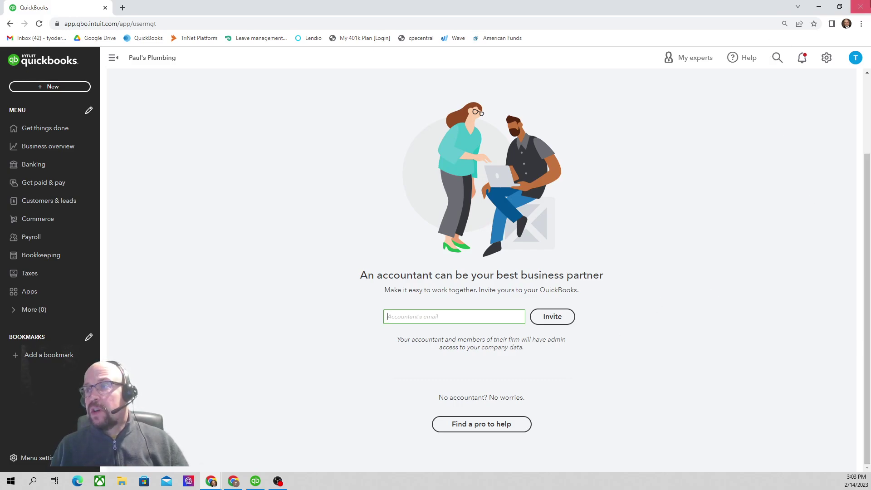
- Switch back to QuickBooks Desktop and open the Customer Center
click(821, 8)
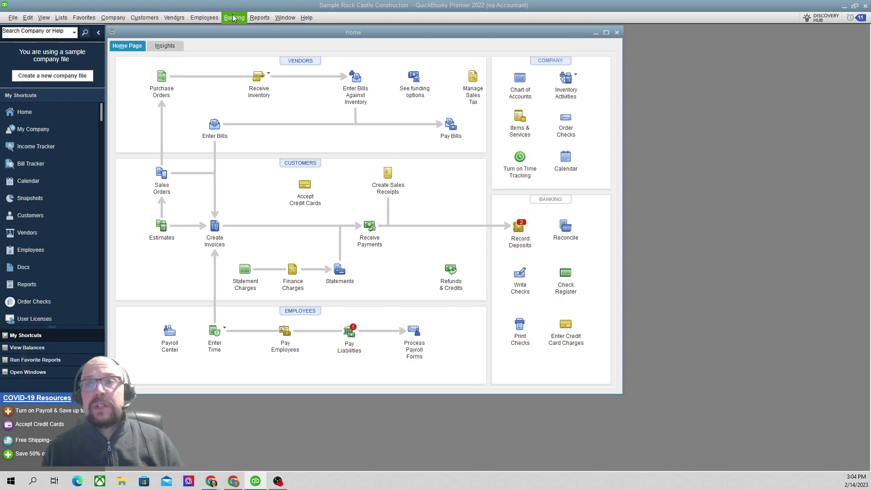
click(143, 19)
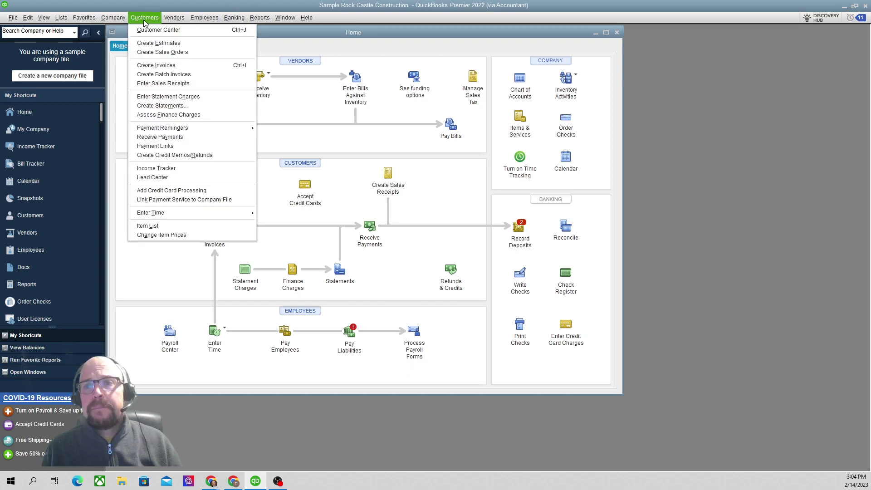
mouse_move(167, 19)
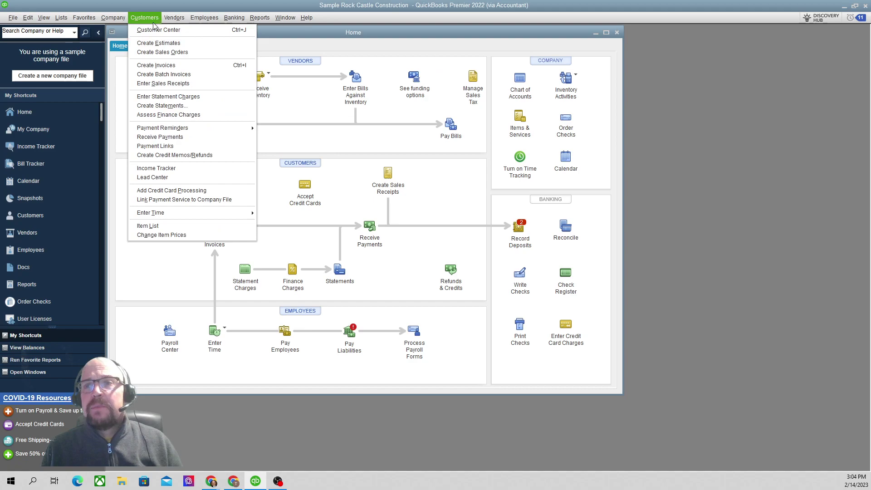
click(150, 30)
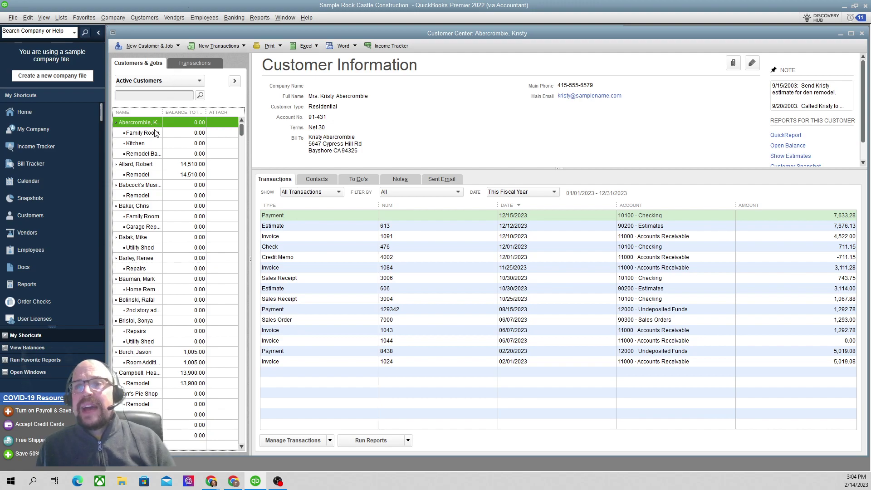
- Browse the active customers and their balances, and display the information and transactions of the second customer in the list
scroll(150, 145, down, 3)
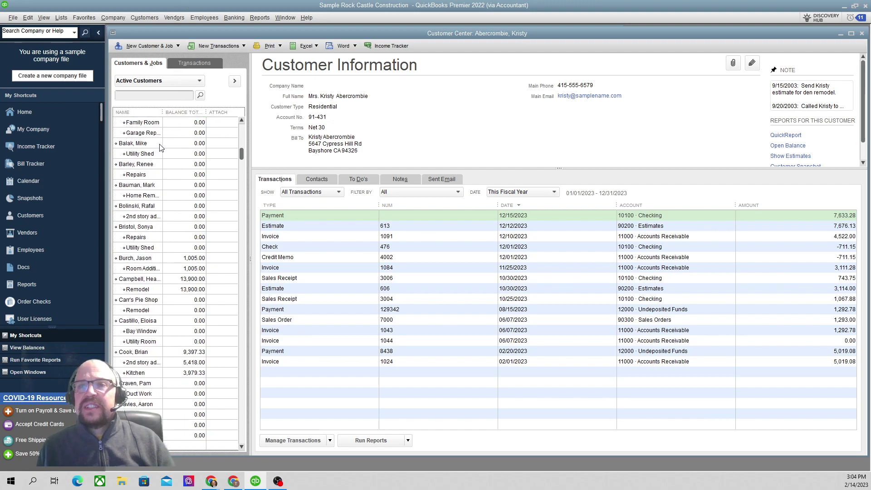
scroll(156, 146, down, 4)
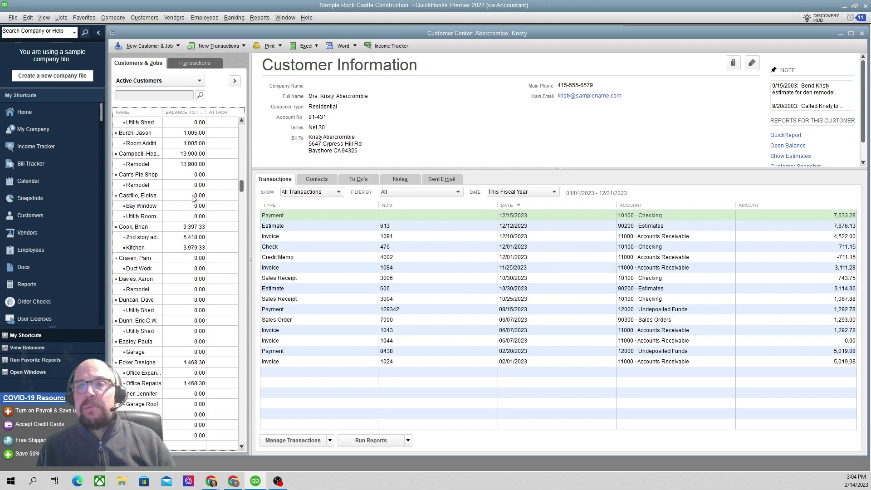
scroll(186, 200, up, 3)
scroll(186, 200, up, 3)
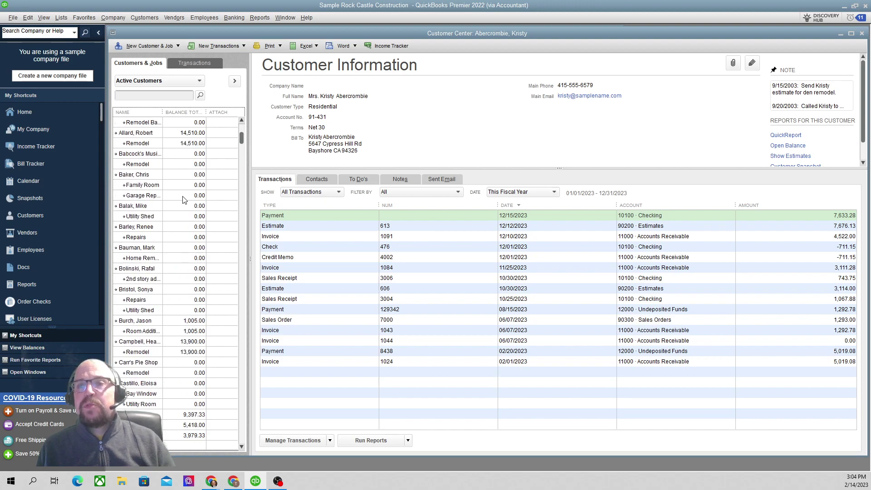
scroll(159, 151, up, 1)
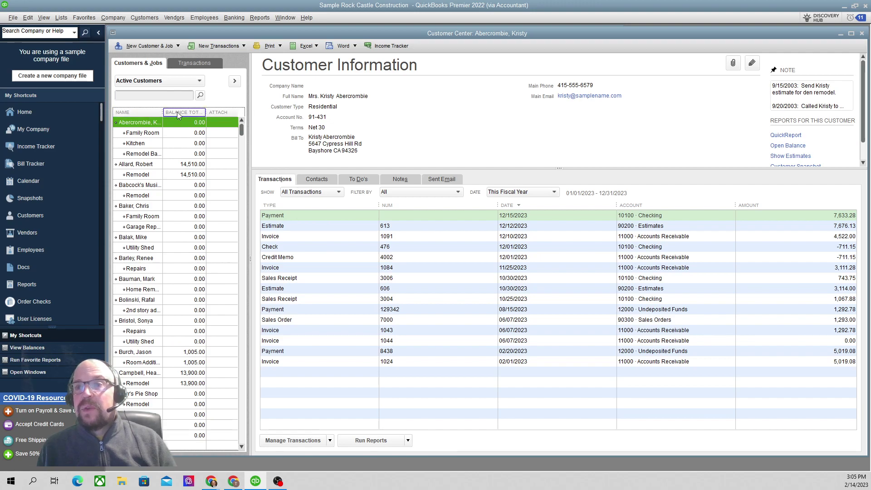
click(136, 167)
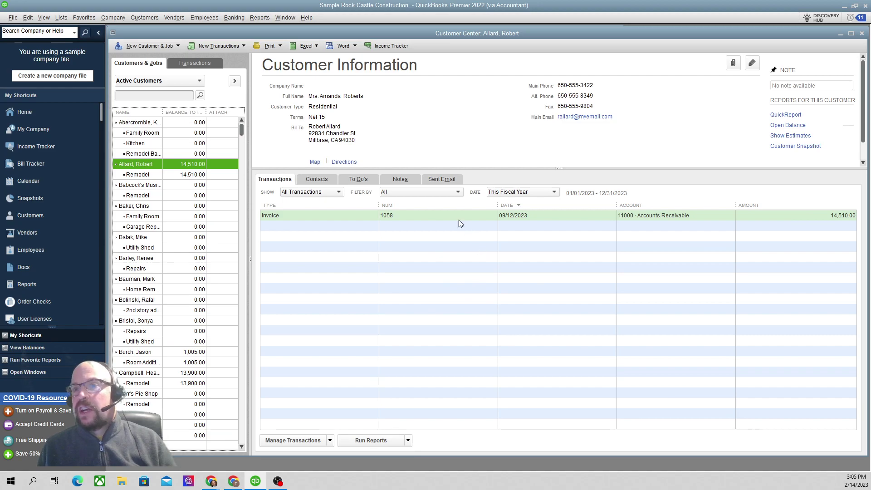
- Open the Income Tracker and a blank customer invoice form
click(144, 18)
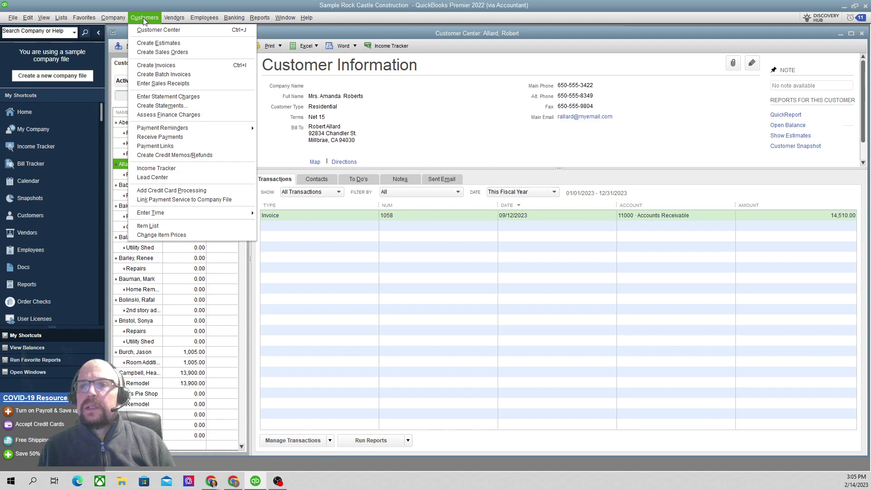
click(157, 170)
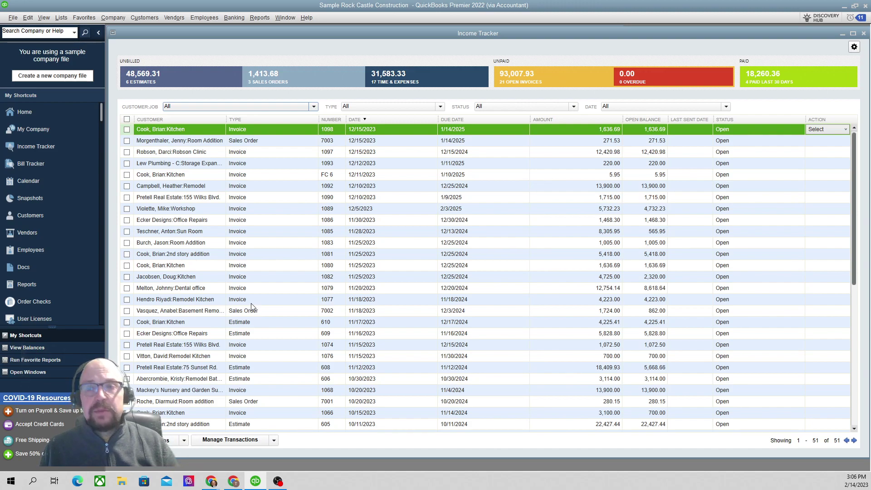
click(144, 19)
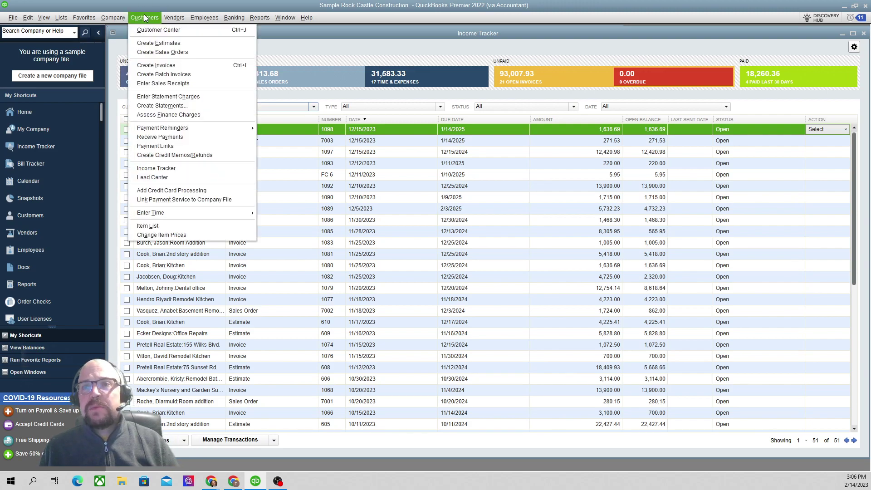
click(149, 65)
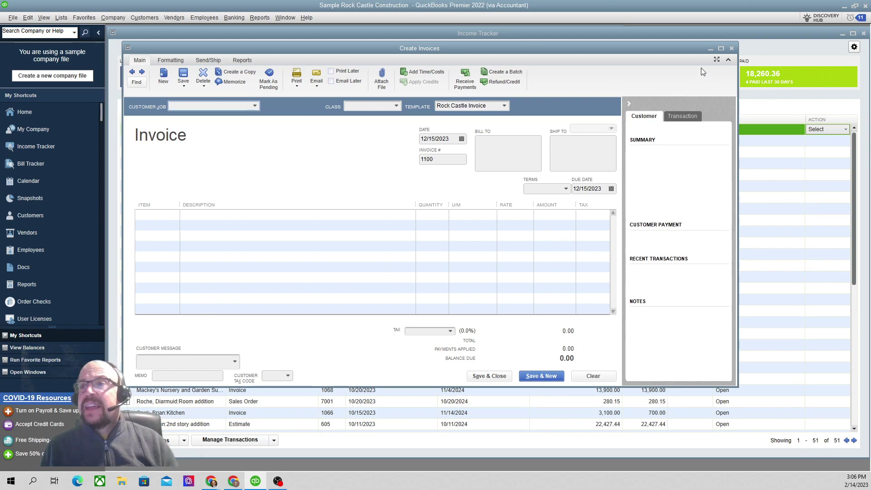
- Minimize QuickBooks Desktop, switch to QuickBooks Online and return to the Get things done workspace
click(842, 7)
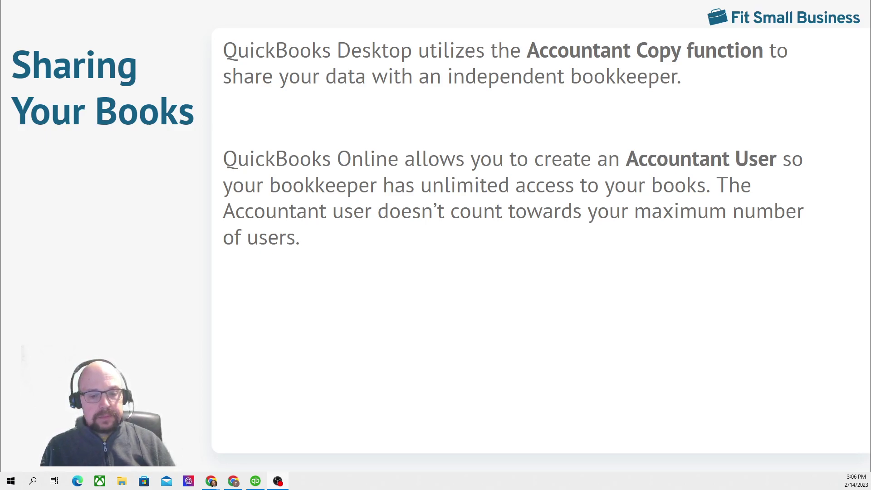
key(alt+Tab)
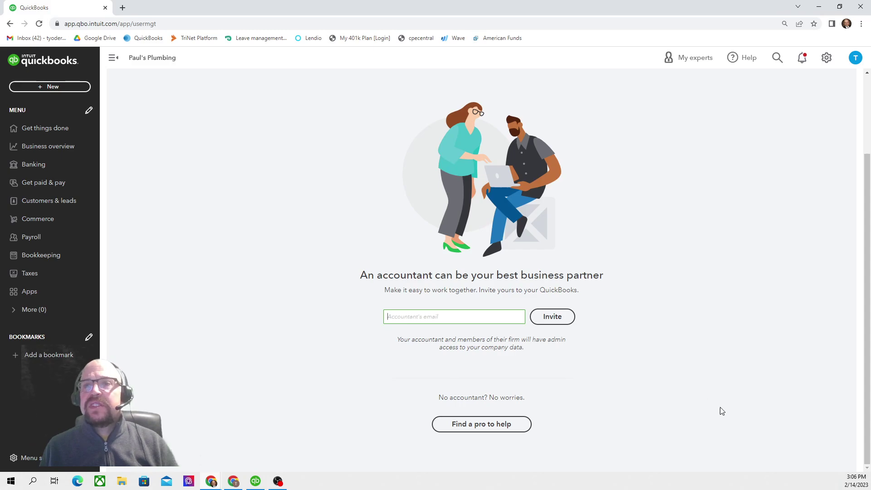
click(59, 130)
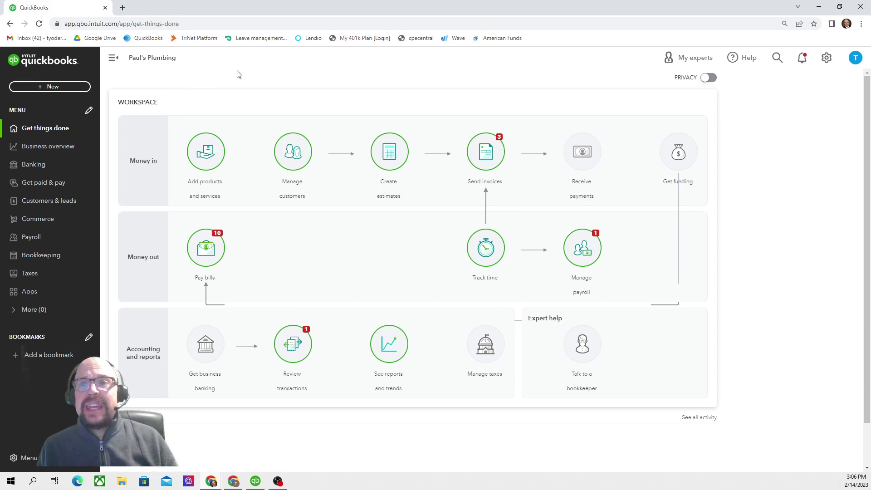
- Open the Get paid & pay invoices page and review the invoice list and its statuses
click(30, 184)
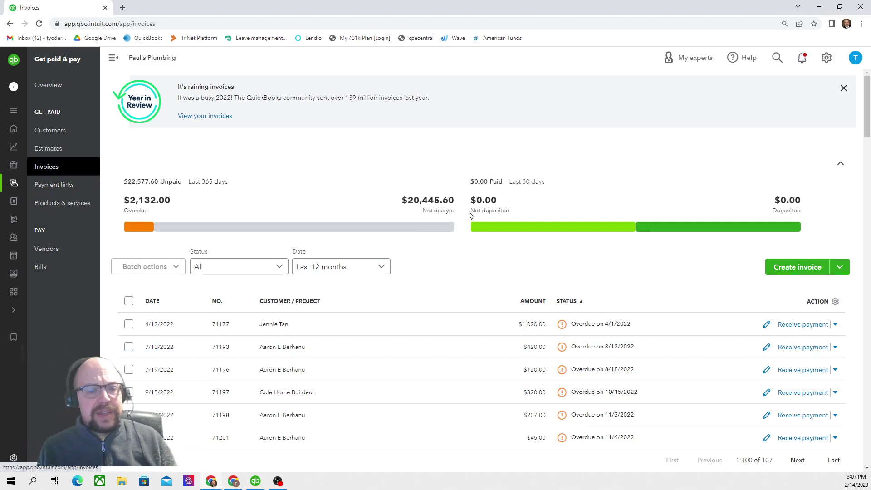
scroll(318, 182, down, 1)
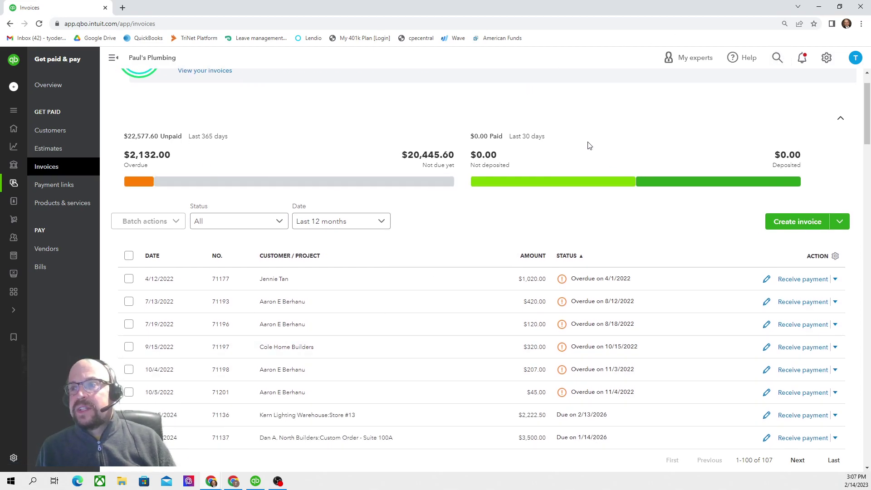
scroll(492, 194, down, 4)
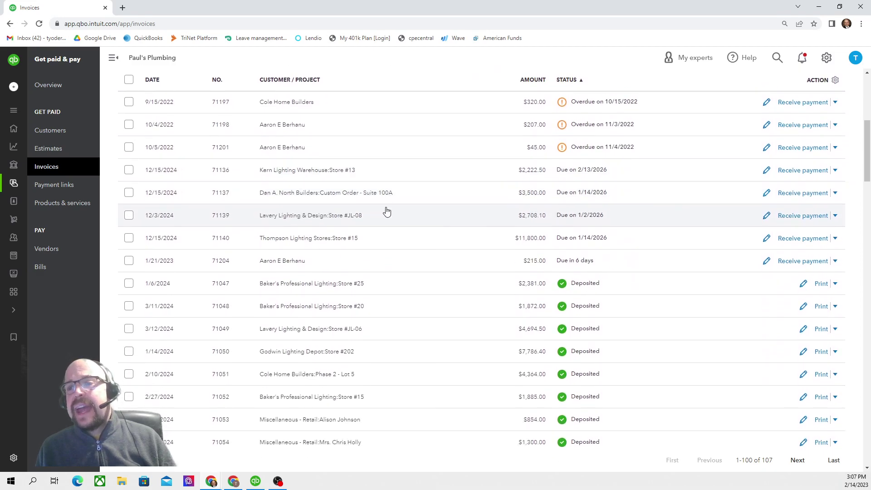
scroll(387, 212, up, 3)
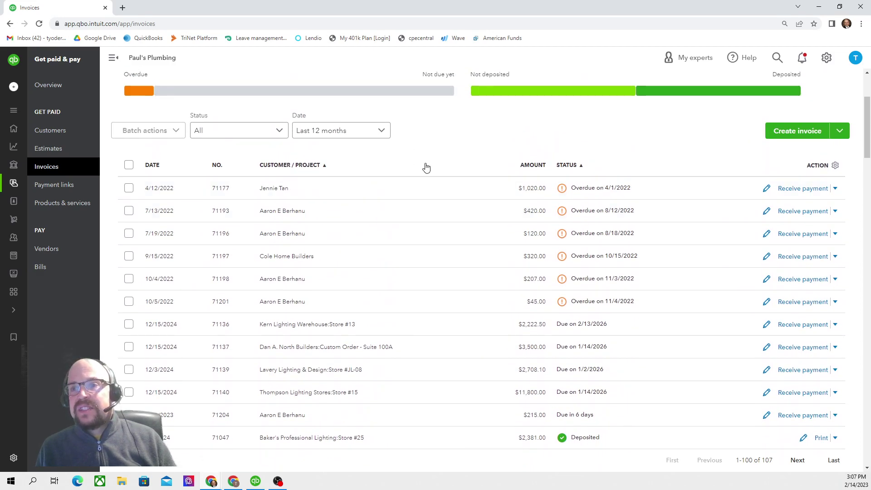
scroll(416, 274, down, 5)
scroll(422, 306, up, 4)
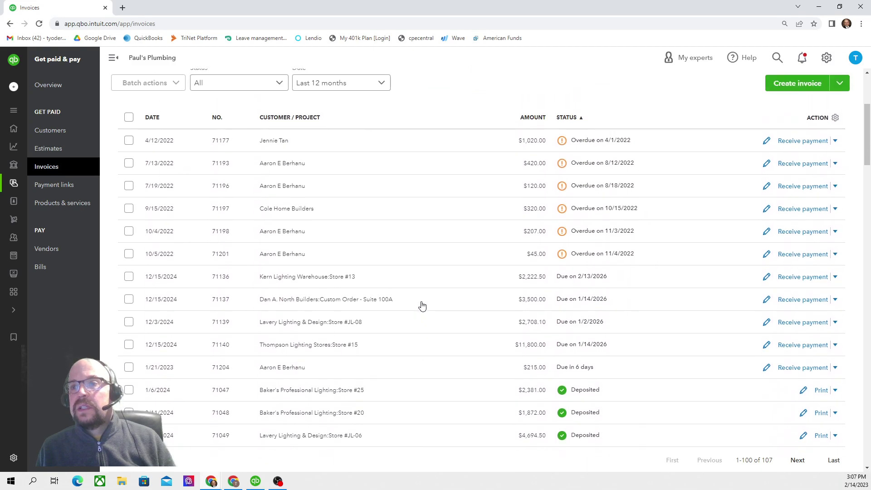
scroll(422, 305, up, 3)
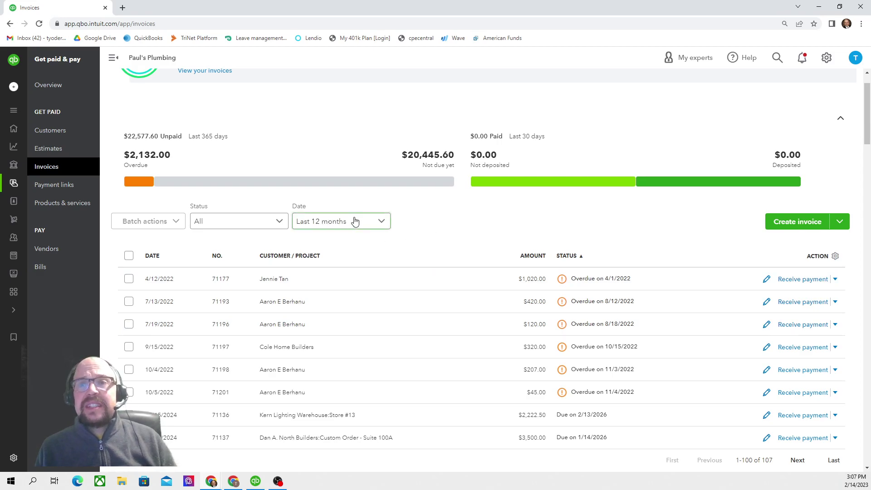
- Open the Customers page under Get paid & pay and browse the customers with open invoices
mouse_move(13, 183)
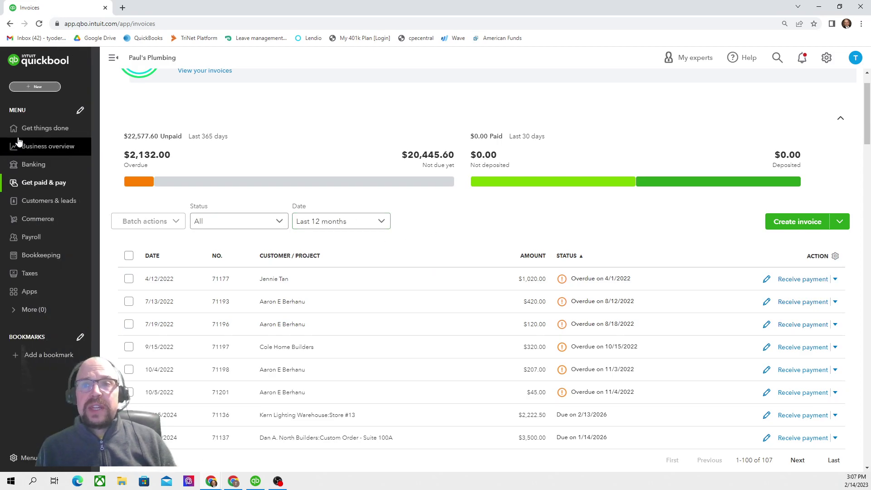
click(26, 185)
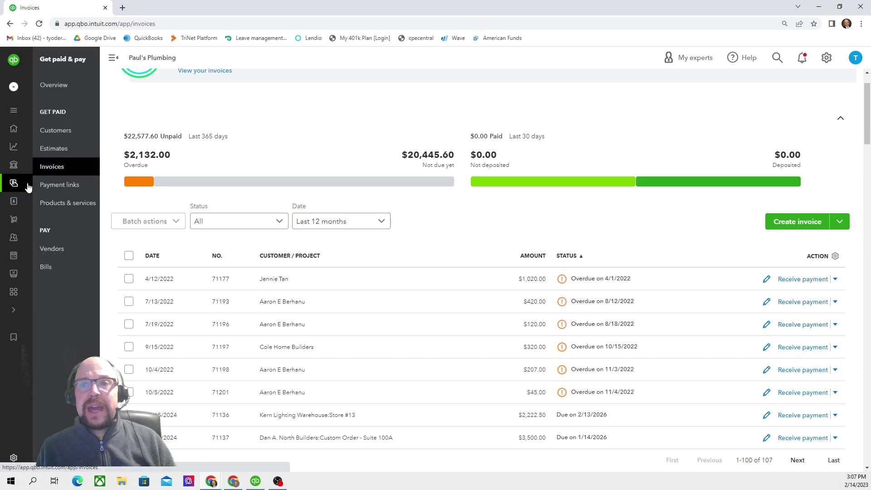
click(56, 133)
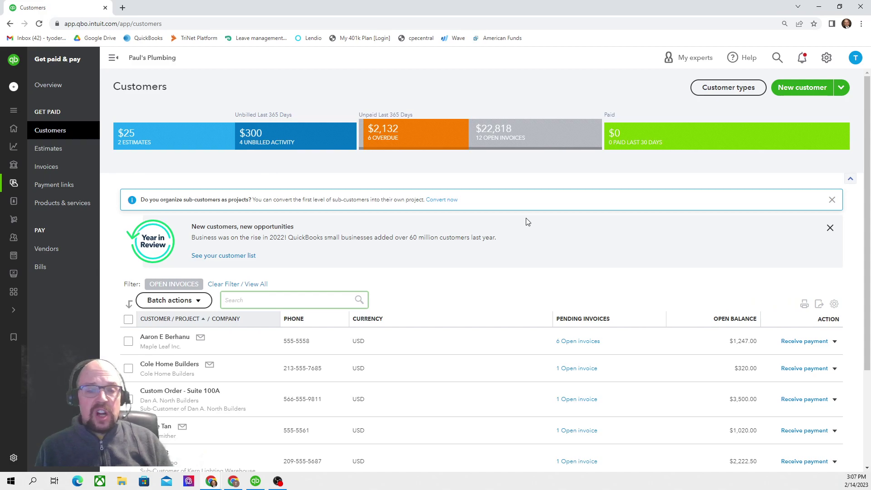
scroll(526, 221, down, 3)
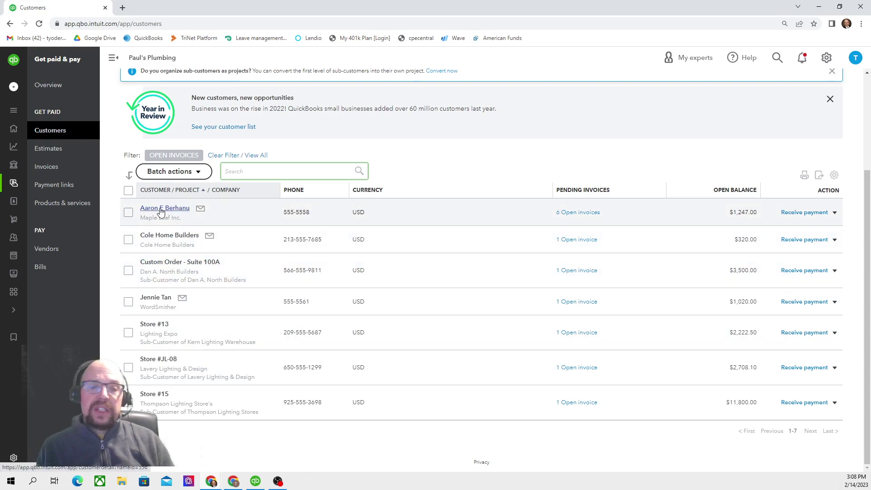
- Open the first customer in the list and review their transaction list with balances and statuses
click(161, 208)
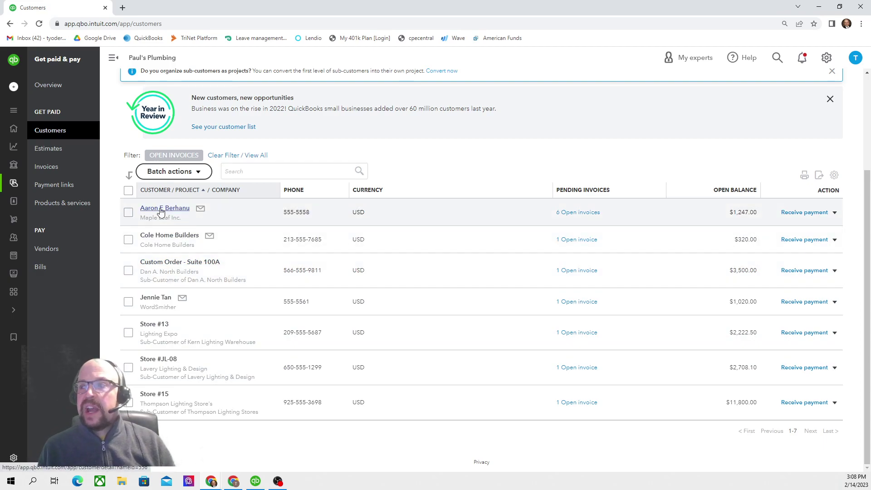
scroll(413, 185, down, 2)
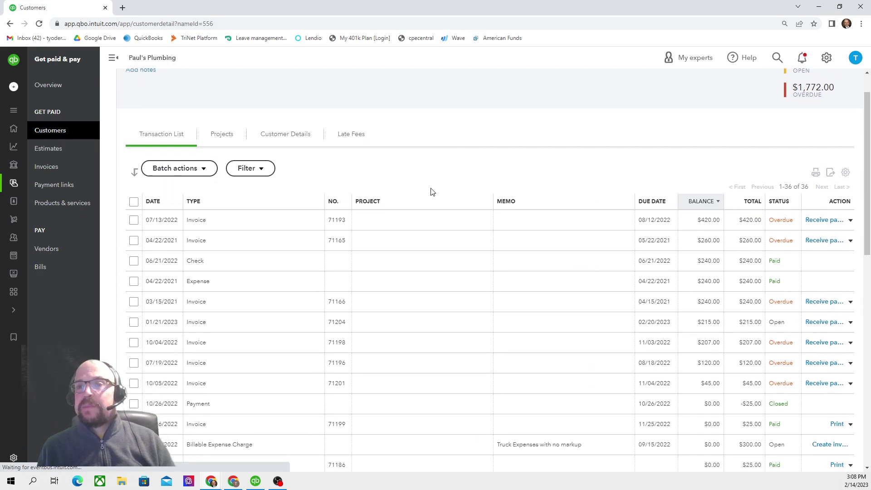
scroll(432, 138, up, 2)
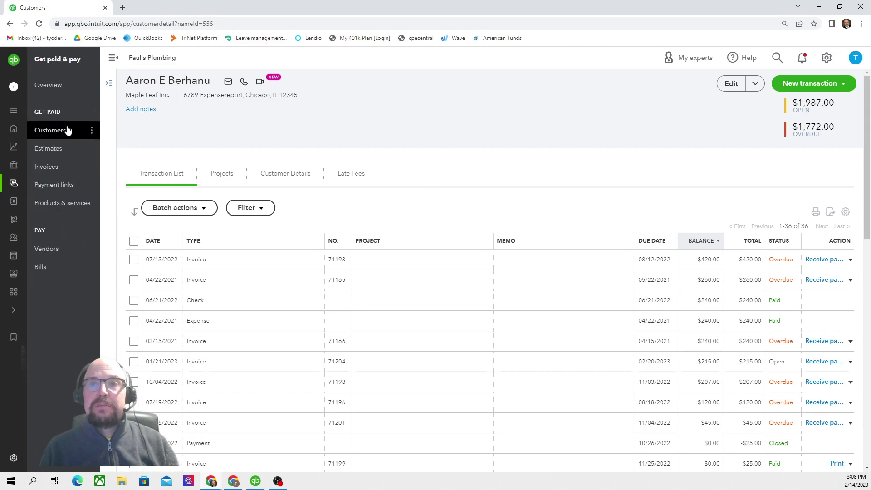
- Start a new customer invoice
mouse_move(46, 90)
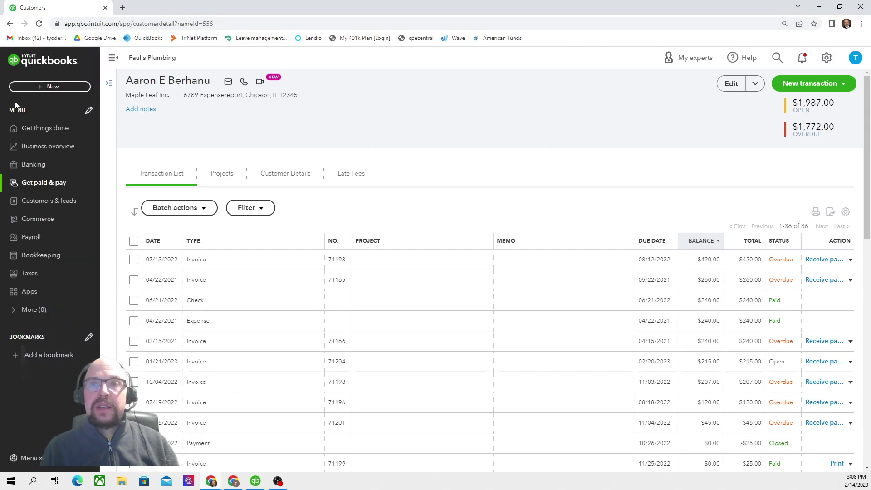
click(44, 88)
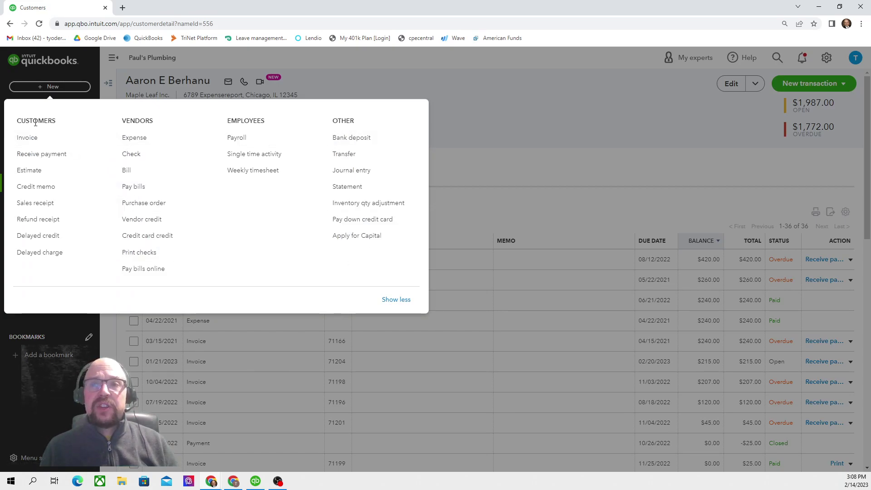
click(27, 138)
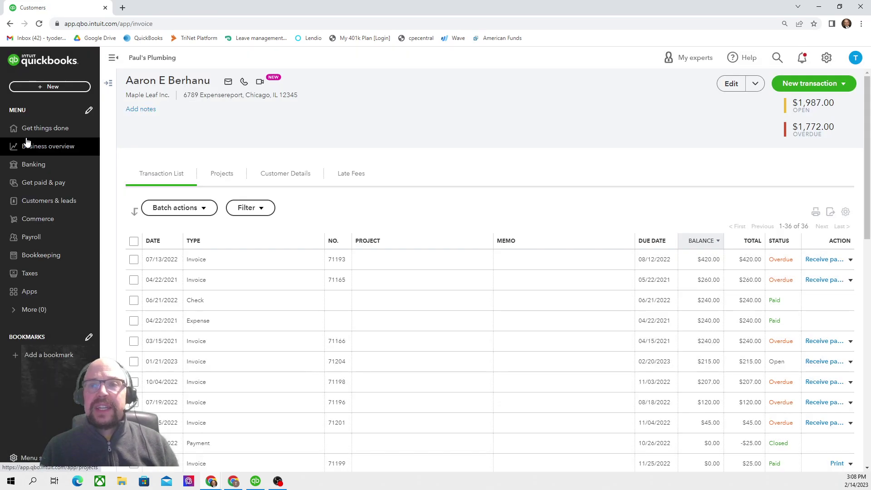